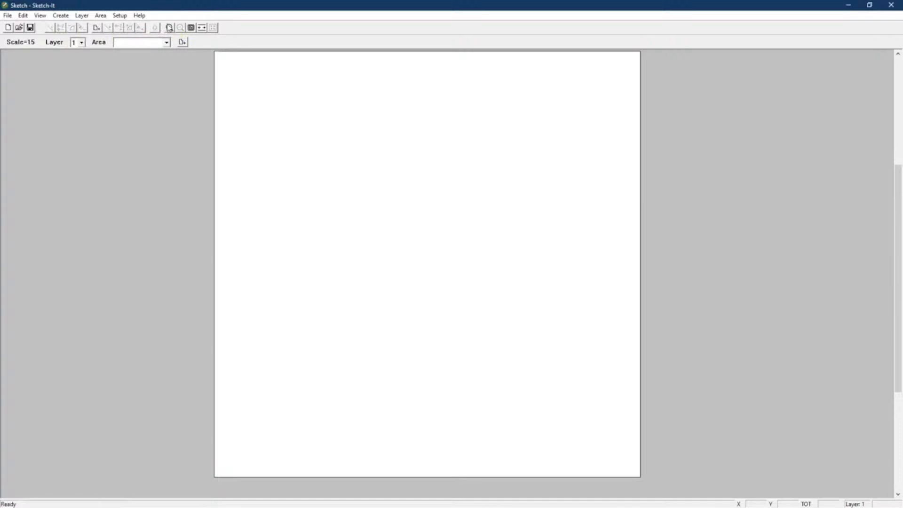
{"action": "left_click", "coordinate": [119, 15]}
{"action": "mouse_move", "coordinate": [100, 18]}
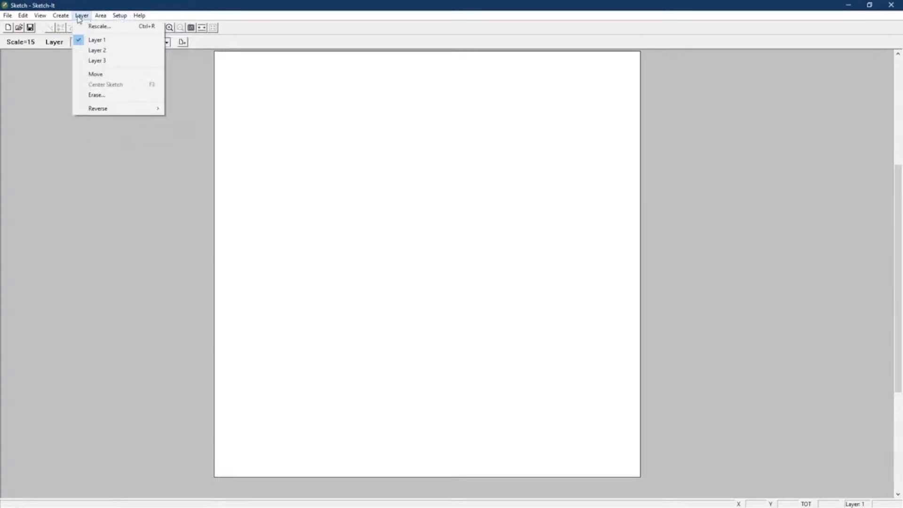
{"action": "mouse_move", "coordinate": [62, 19]}
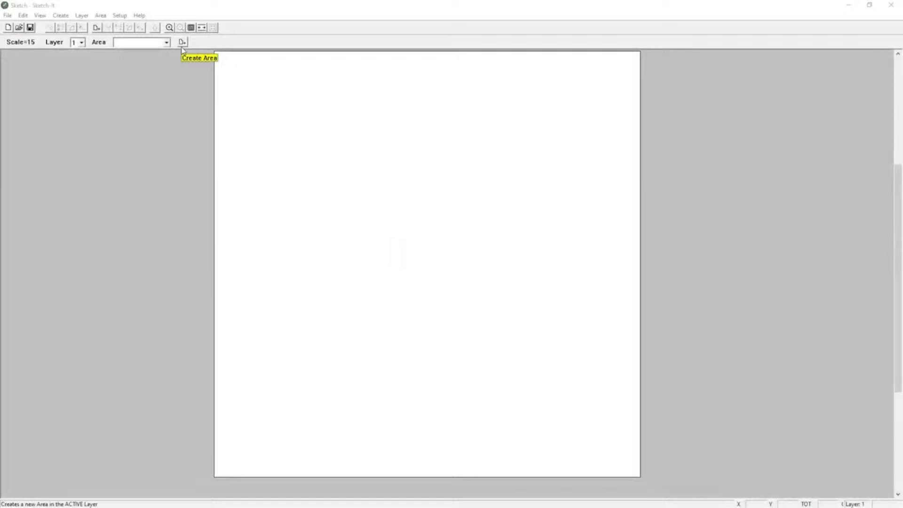
- Start a new area in the Living Area category, named First Floor and posted to 1
{"action": "left_click", "coordinate": [182, 42]}
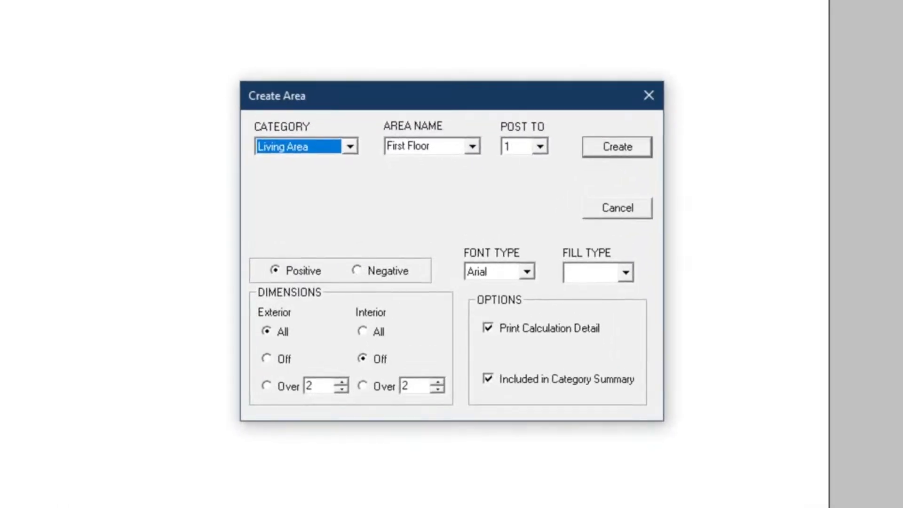
{"action": "left_click", "coordinate": [351, 146]}
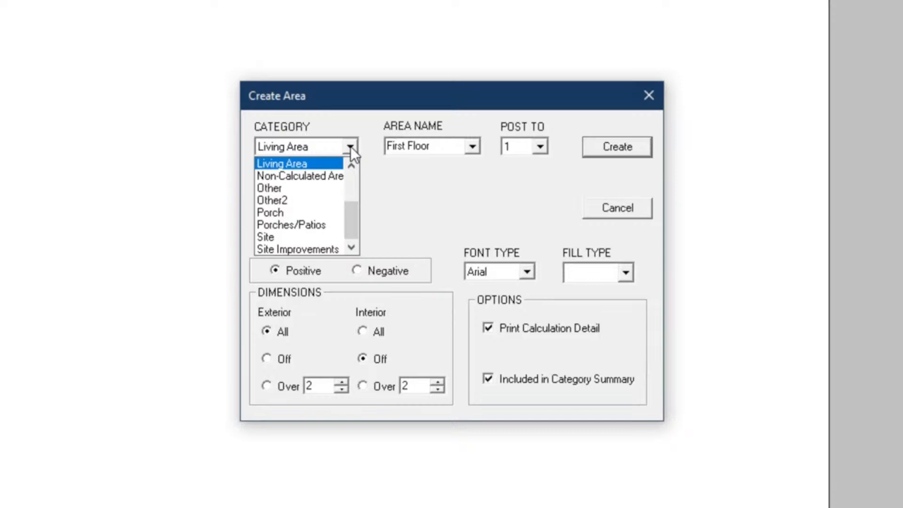
{"action": "left_click", "coordinate": [351, 147]}
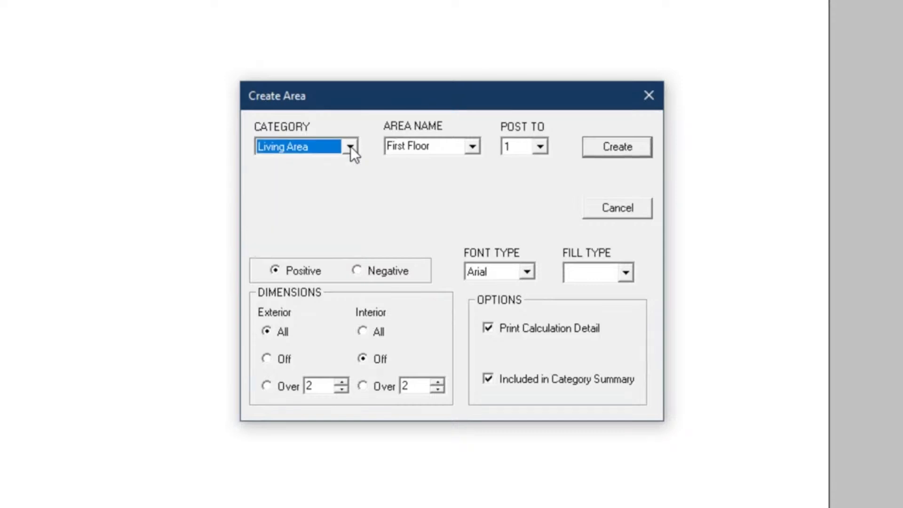
{"action": "left_click", "coordinate": [472, 147]}
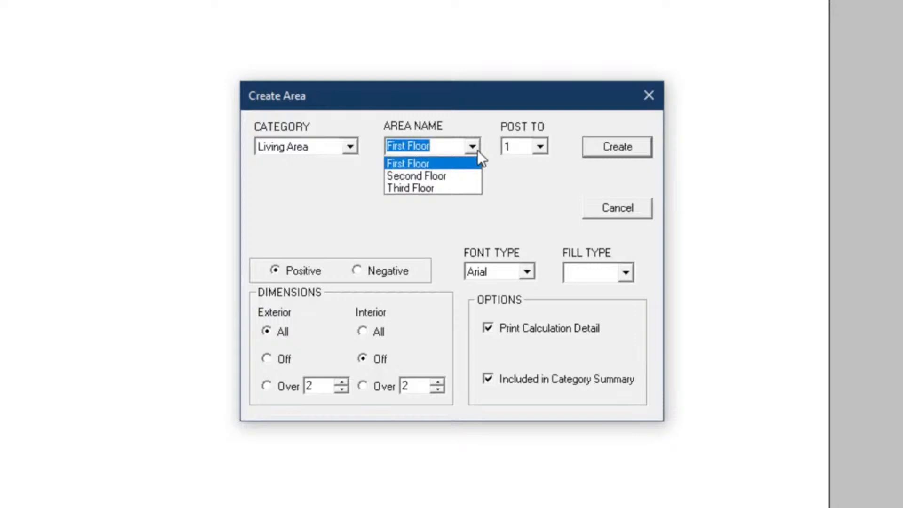
{"action": "left_click", "coordinate": [478, 151]}
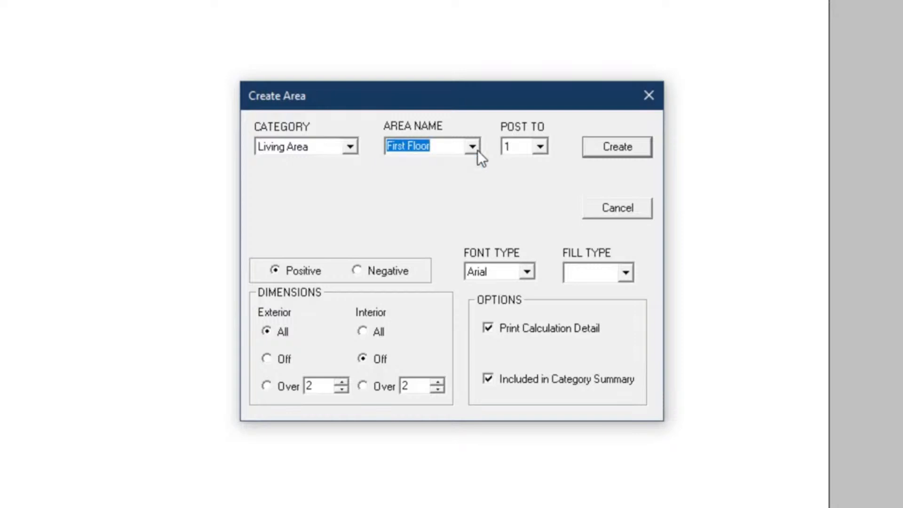
{"action": "left_click", "coordinate": [541, 148]}
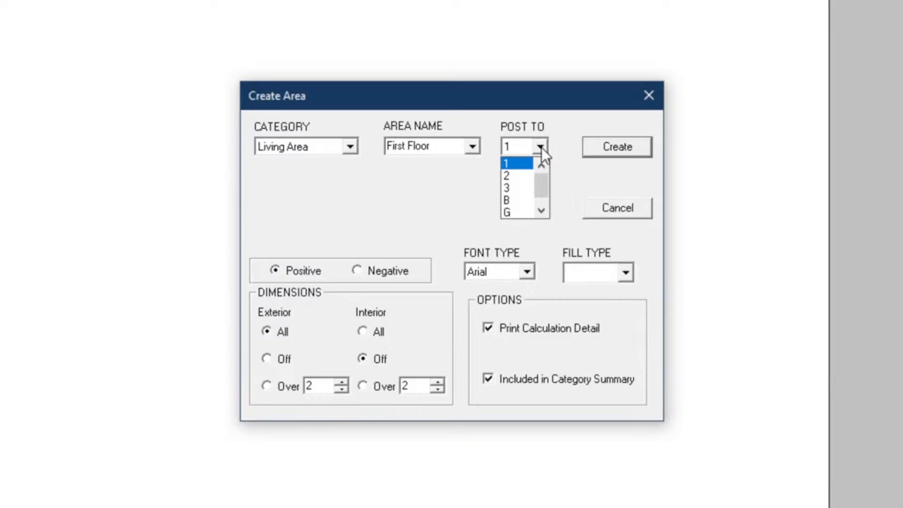
{"action": "left_click", "coordinate": [541, 147]}
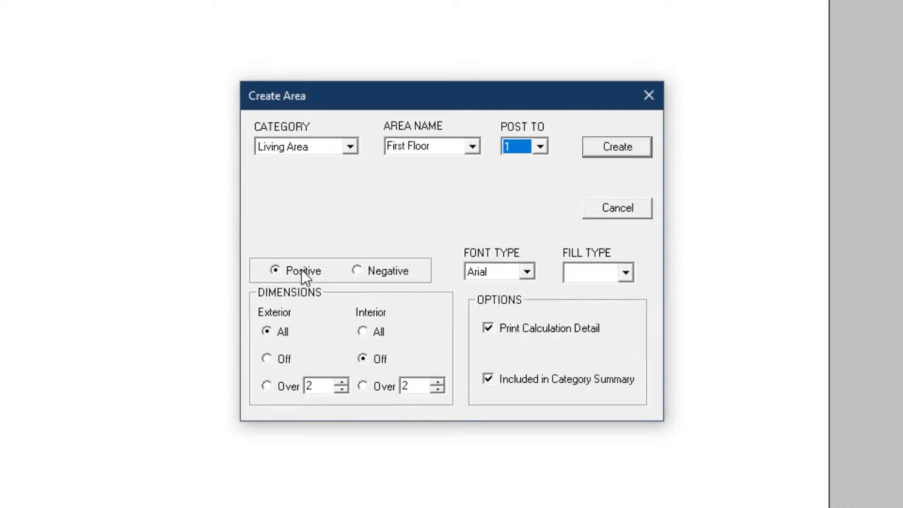
- Create the First Floor area with Arial font, no fill, printed calculation detail and inclusion in the category summary
{"action": "left_click", "coordinate": [528, 273]}
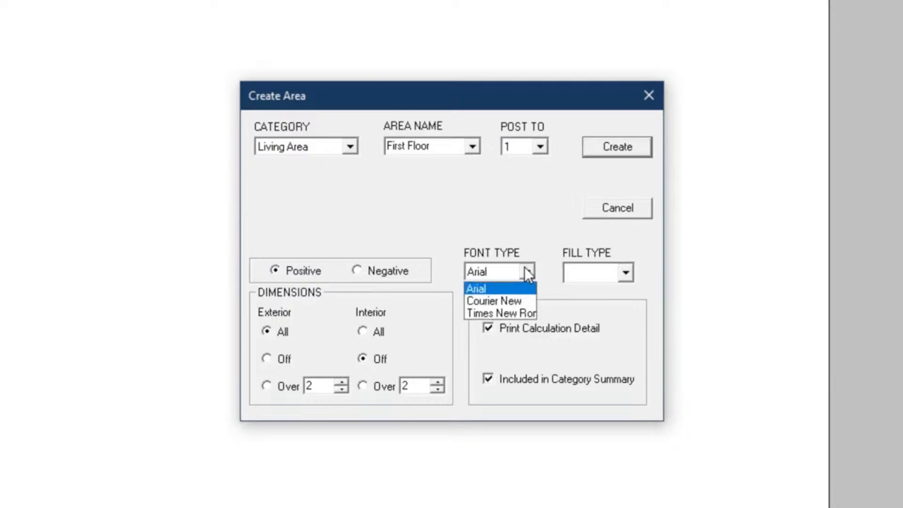
{"action": "left_click", "coordinate": [629, 273]}
{"action": "left_click", "coordinate": [631, 273]}
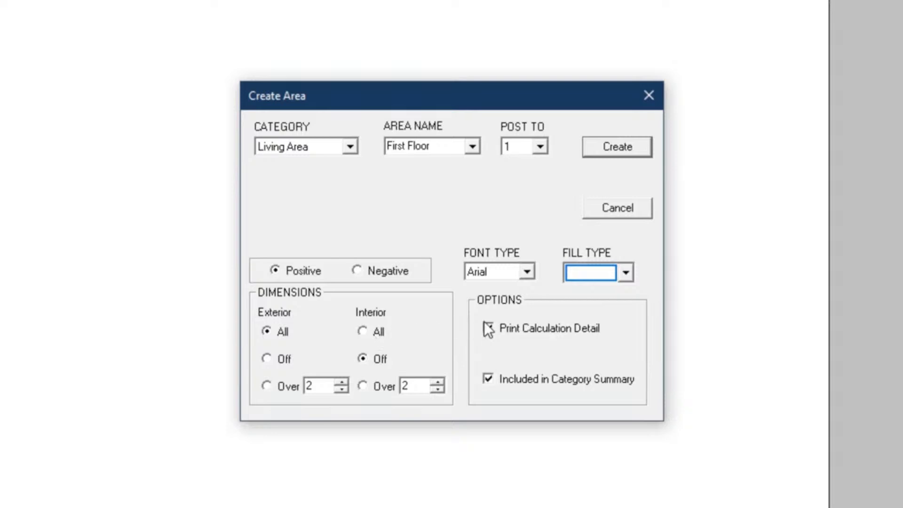
{"action": "left_click", "coordinate": [521, 327]}
{"action": "left_click", "coordinate": [522, 328]}
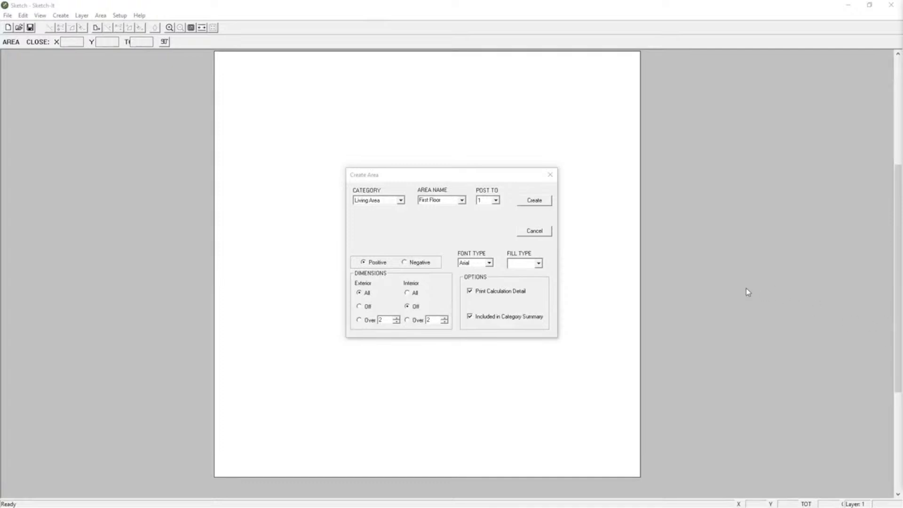
{"action": "left_click", "coordinate": [535, 202]}
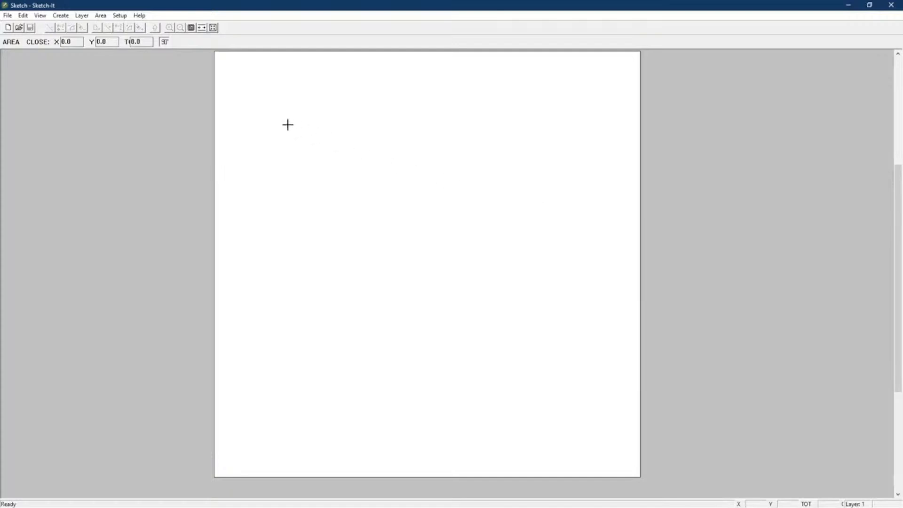
- Draw the first floor's 50' top wall to the right, starting near the page's upper-left corner
{"action": "left_click", "coordinate": [257, 86]}
{"action": "type", "text": "50"}
{"action": "key", "text": "Right"}
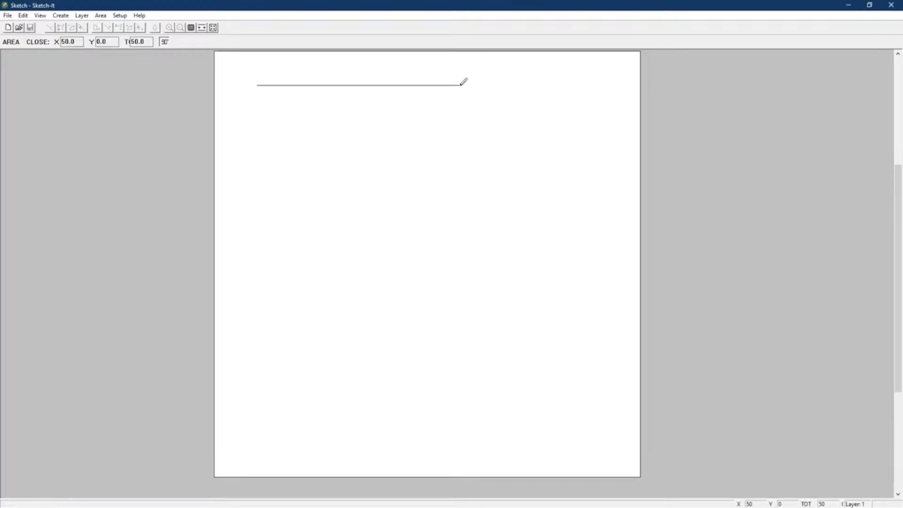
{"action": "key", "text": "Return"}
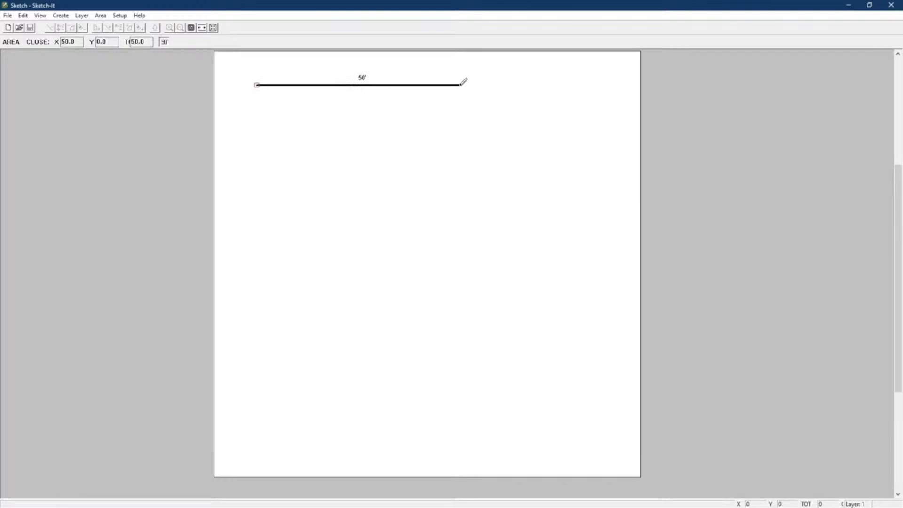
- Continue the outline with a 30' wall downward and a 10' wall to the left
{"action": "type", "text": "30"}
{"action": "key", "text": "Down"}
{"action": "key", "text": "Return"}
{"action": "type", "text": "10"}
{"action": "key", "text": "Left"}
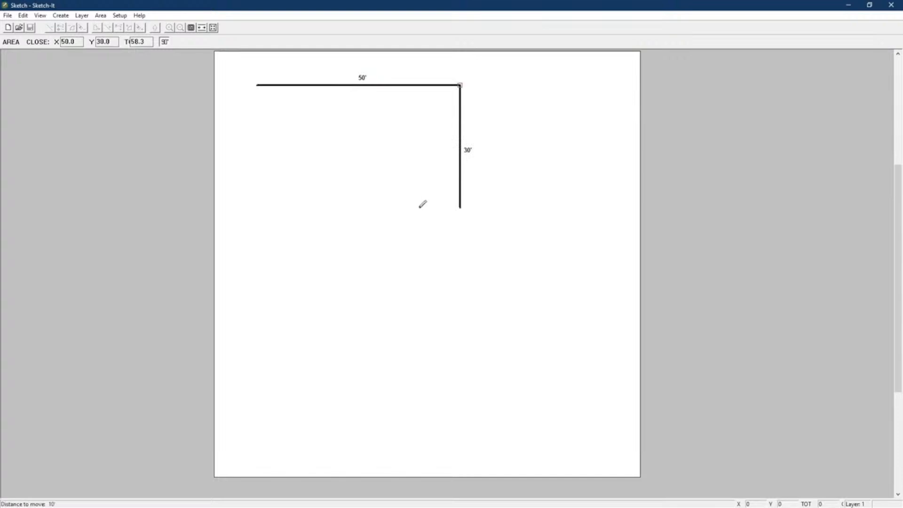
{"action": "key", "text": "Return"}
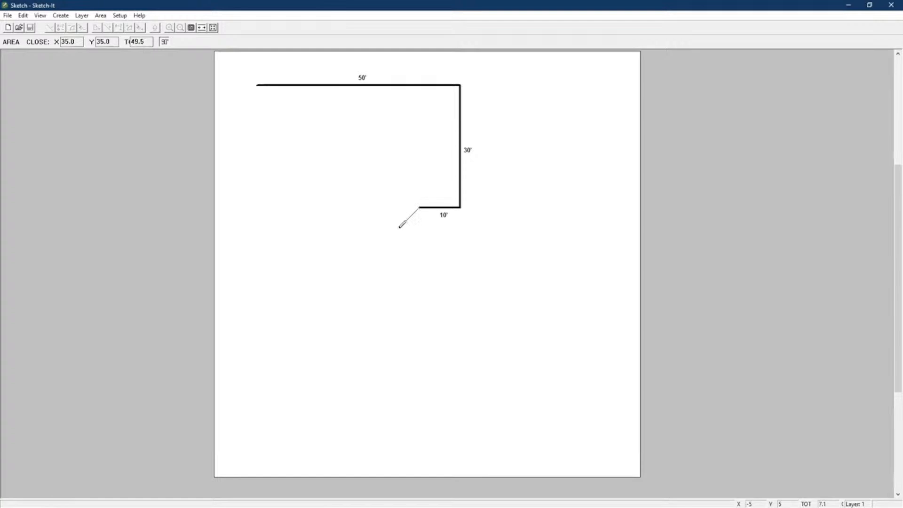
- Draw the bay: a diagonal 5' left and 5' down, a 10' wall left, and a diagonal 5' up and 5' left
{"action": "left_click", "coordinate": [401, 226]}
{"action": "key", "text": "Left"}
{"action": "left_click", "coordinate": [359, 227]}
{"action": "key", "text": "5"}
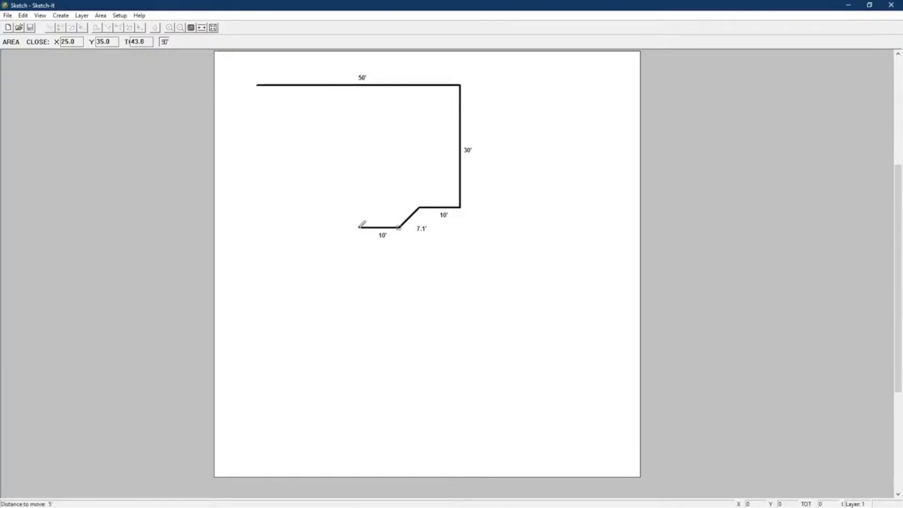
{"action": "key", "text": "Up"}
{"action": "key", "text": "5"}
{"action": "key", "text": "Left"}
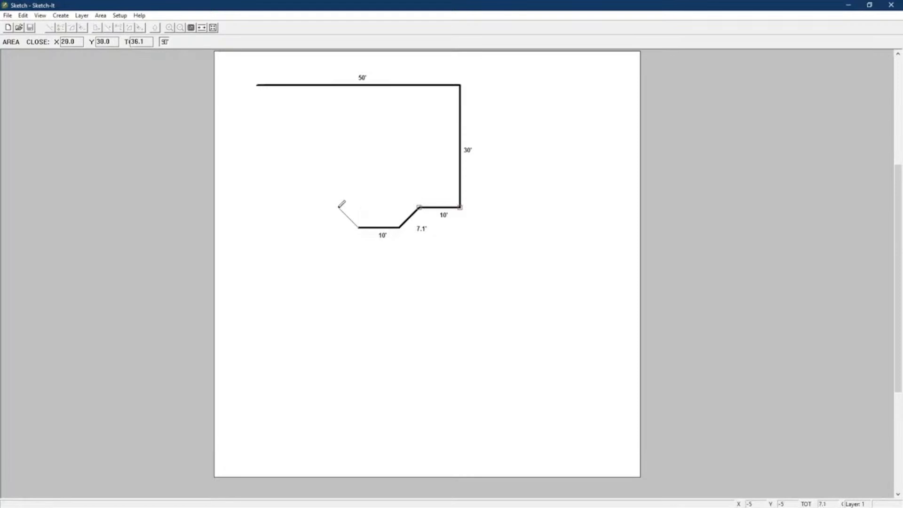
{"action": "left_click", "coordinate": [339, 207]}
- Draw a 20' wall to the left from the bay and close the First Floor outline
{"action": "key", "text": "2"}
{"action": "key", "text": "0"}
{"action": "key", "text": "Left"}
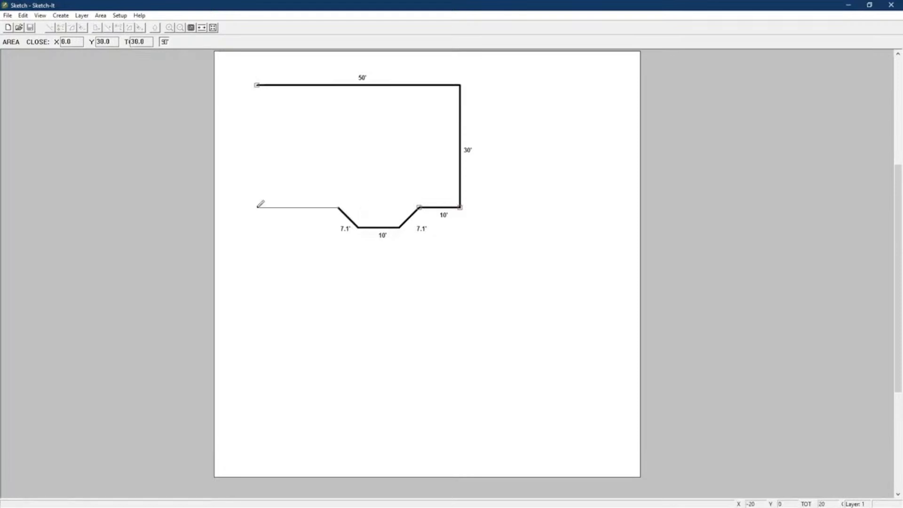
{"action": "left_click", "coordinate": [258, 207]}
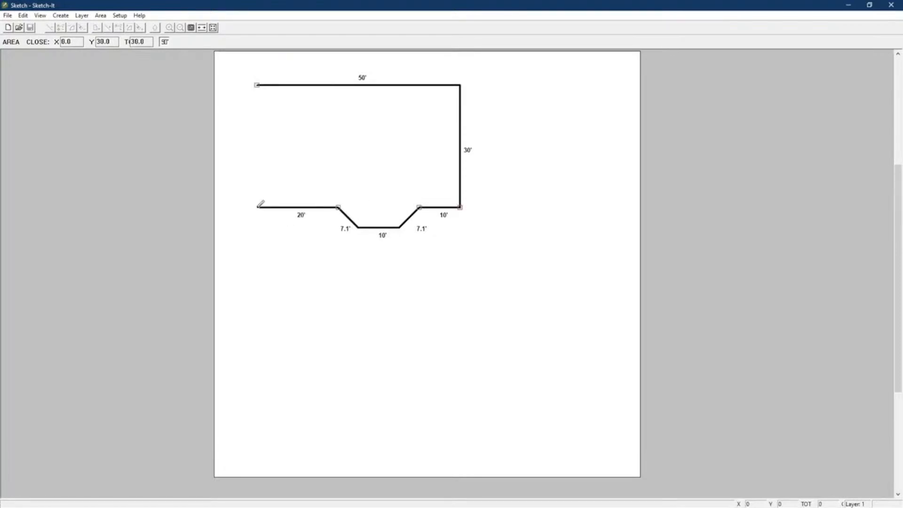
{"action": "key", "text": "c"}
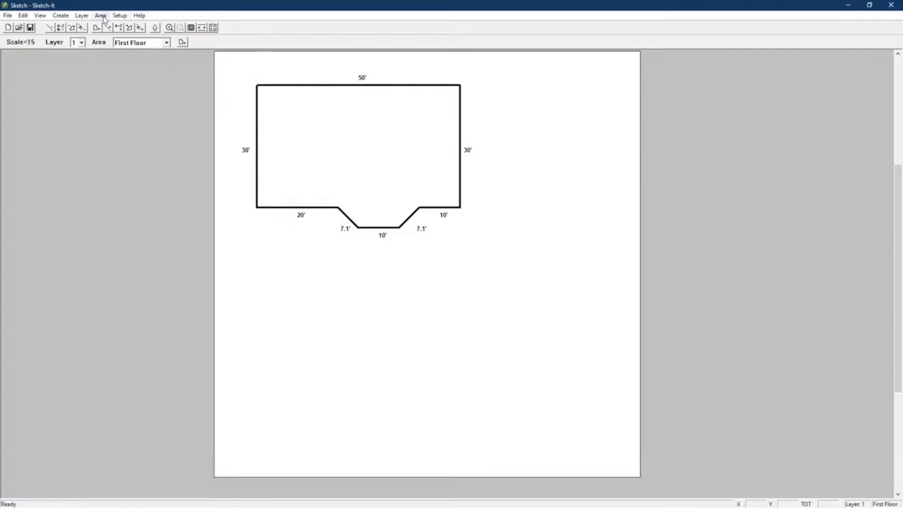
- Move the layer's sketch to the right so the floor plan sits centred in the upper part of the page
{"action": "left_click", "coordinate": [82, 16]}
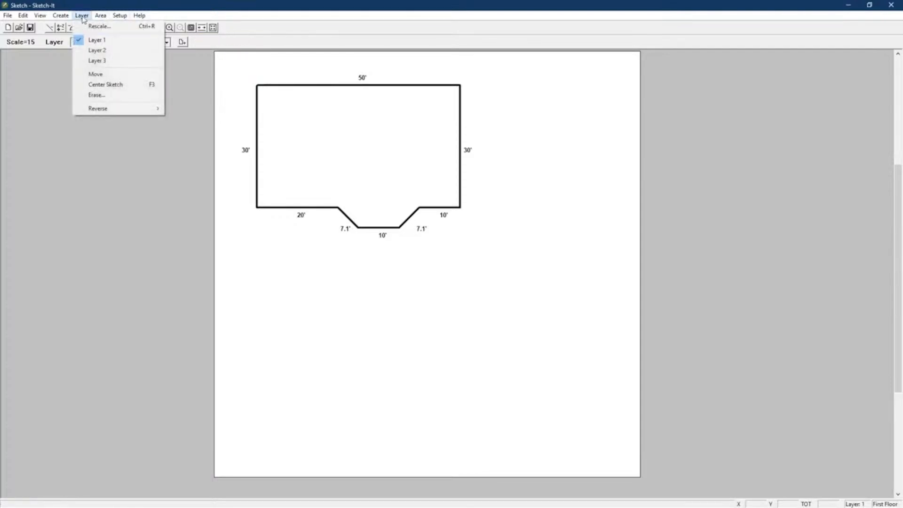
{"action": "left_click", "coordinate": [96, 74]}
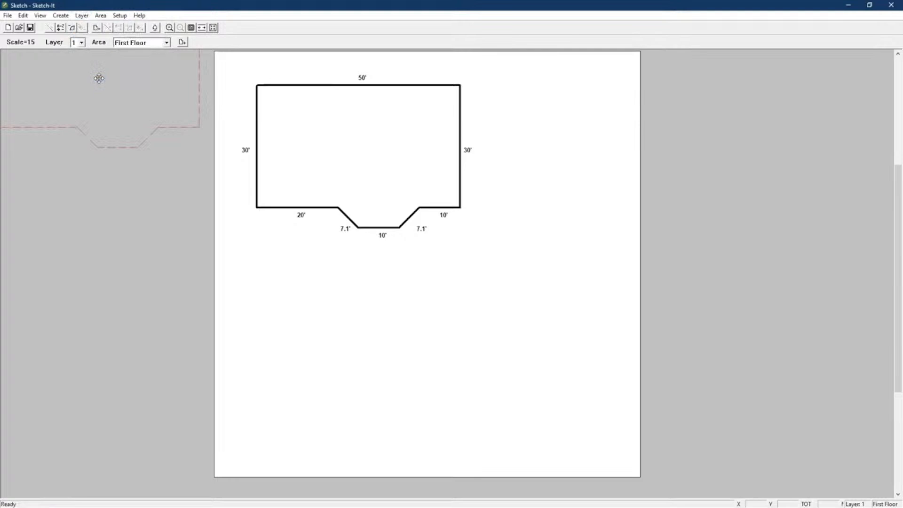
{"action": "left_click", "coordinate": [430, 154]}
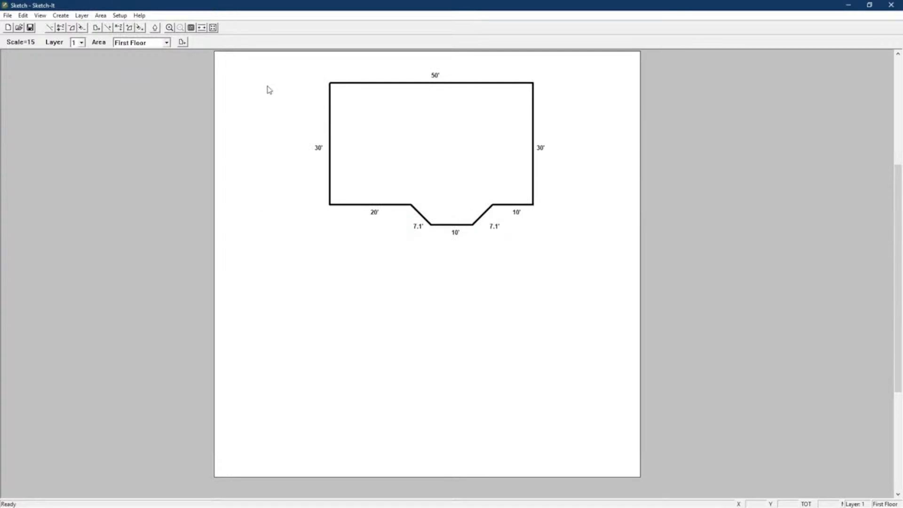
- Create a Living Area named Second Floor, posted to 2
{"action": "left_click", "coordinate": [182, 42]}
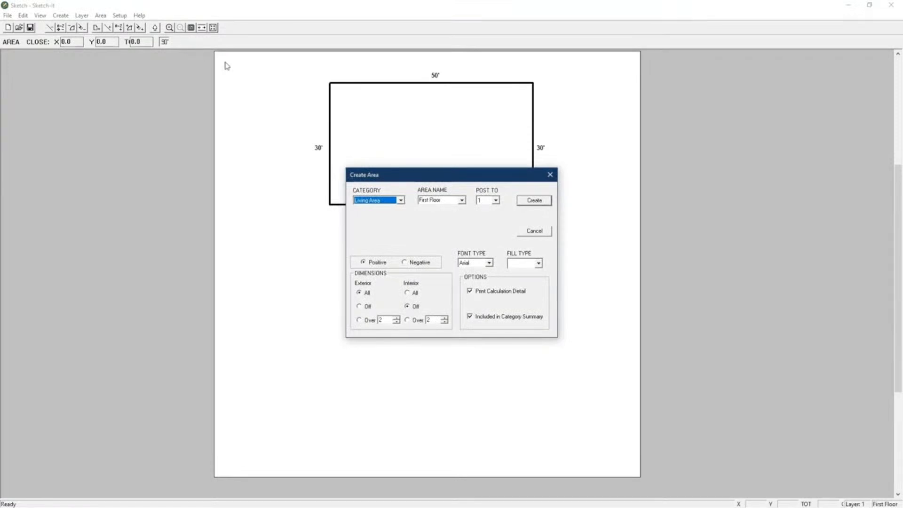
{"action": "left_click", "coordinate": [462, 200]}
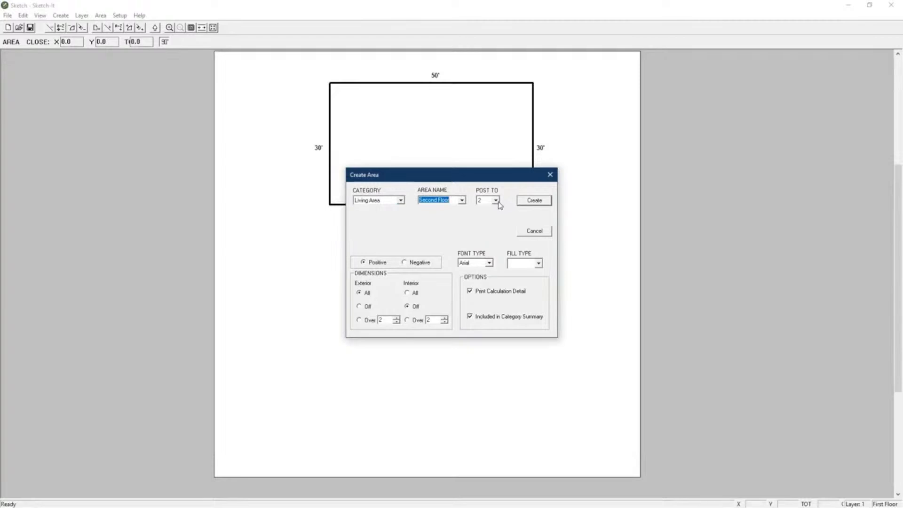
{"action": "left_click", "coordinate": [531, 202]}
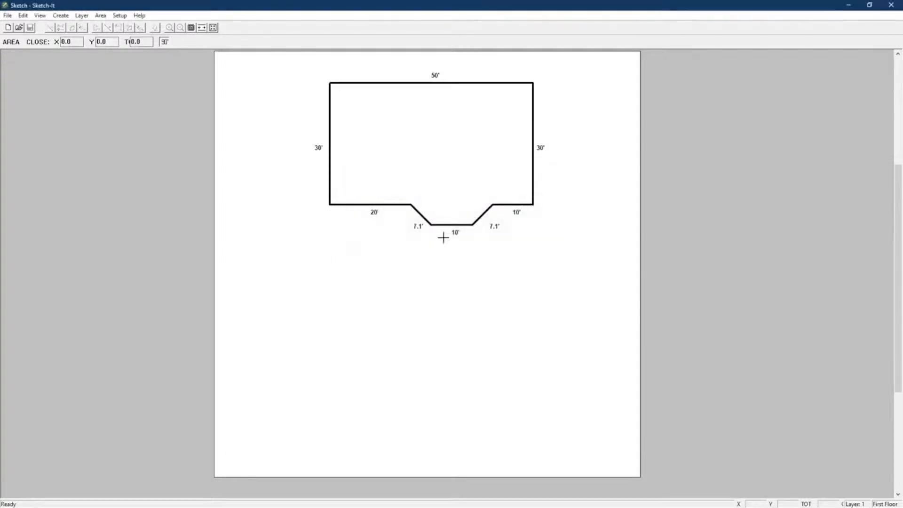
- Draw the Second Floor as a 50' by 30' rectangle below the first floor plan and close it
{"action": "left_click", "coordinate": [328, 274]}
{"action": "left_click", "coordinate": [532, 275]}
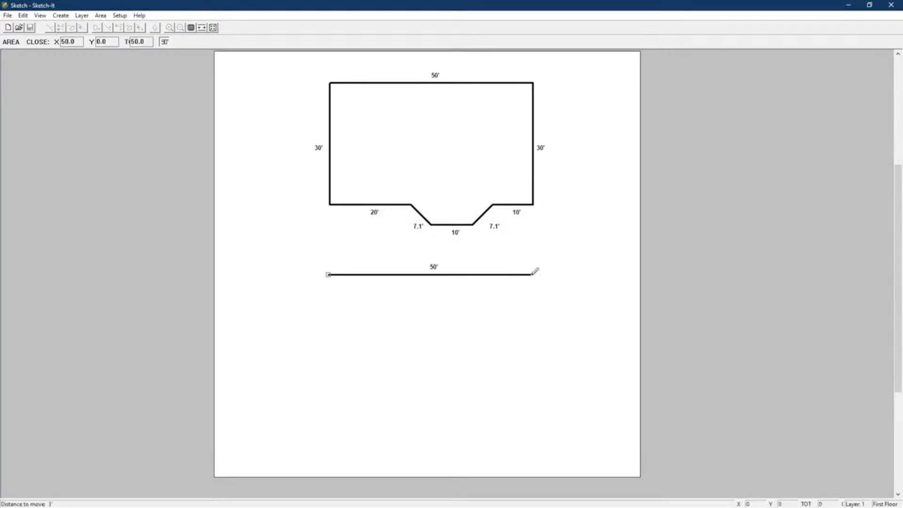
{"action": "left_click", "coordinate": [532, 396]}
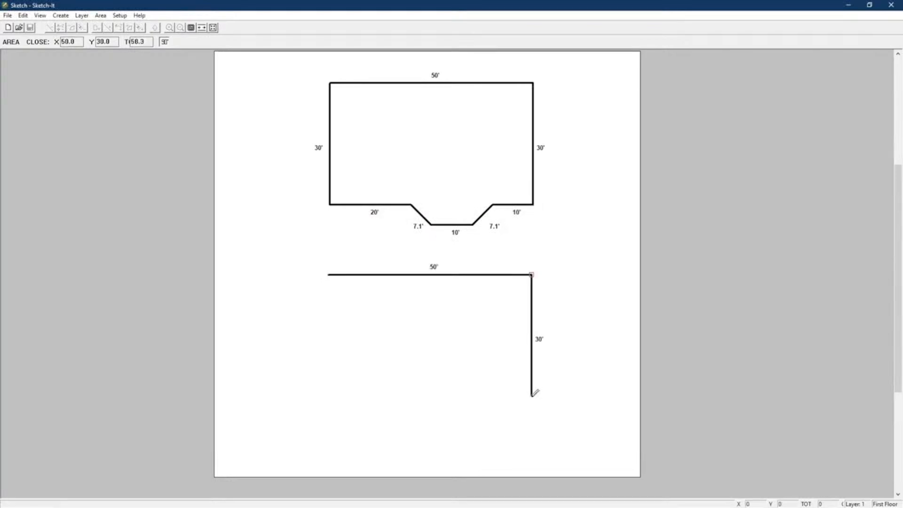
{"action": "left_click", "coordinate": [329, 396]}
{"action": "key", "text": "Return"}
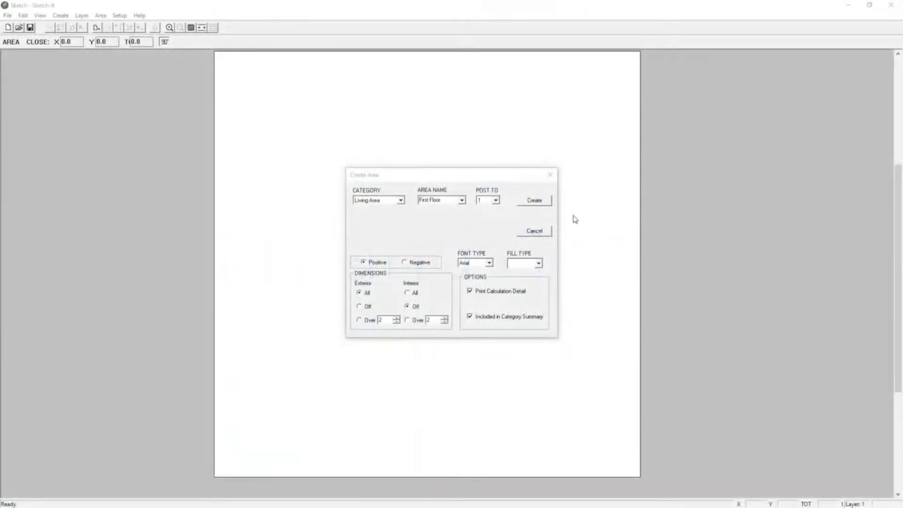
- Create a First Floor living area on the blank page and draw its 50' top wall and 30' right wall
{"action": "left_click", "coordinate": [538, 201]}
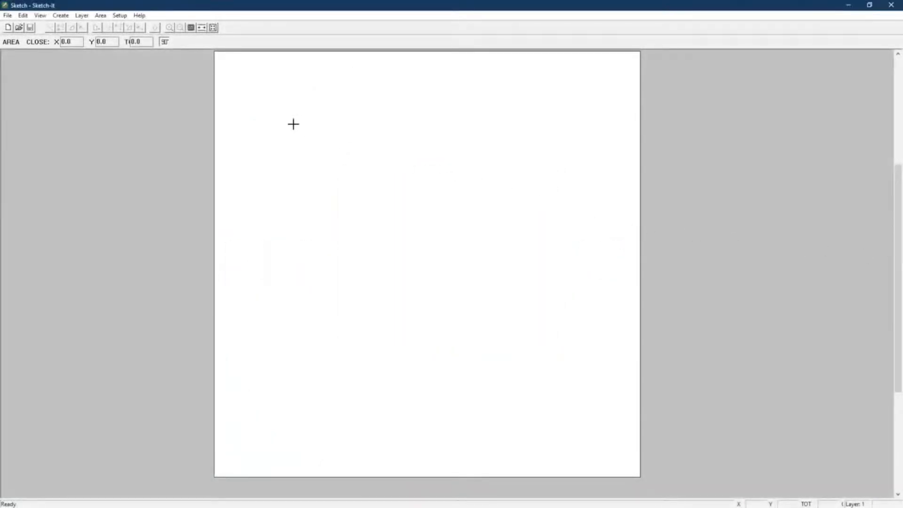
{"action": "type", "text": "50"}
{"action": "key", "text": "Return"}
{"action": "type", "text": "30'"}
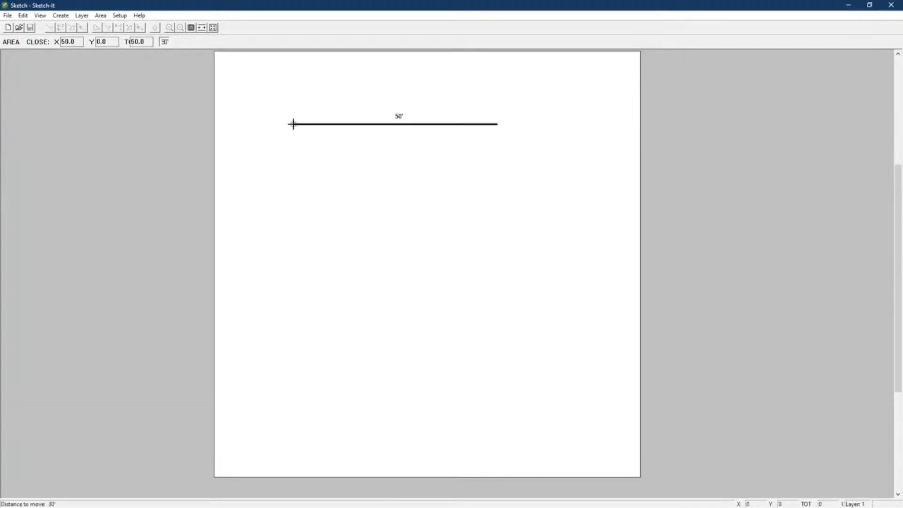
{"action": "key", "text": "Down"}
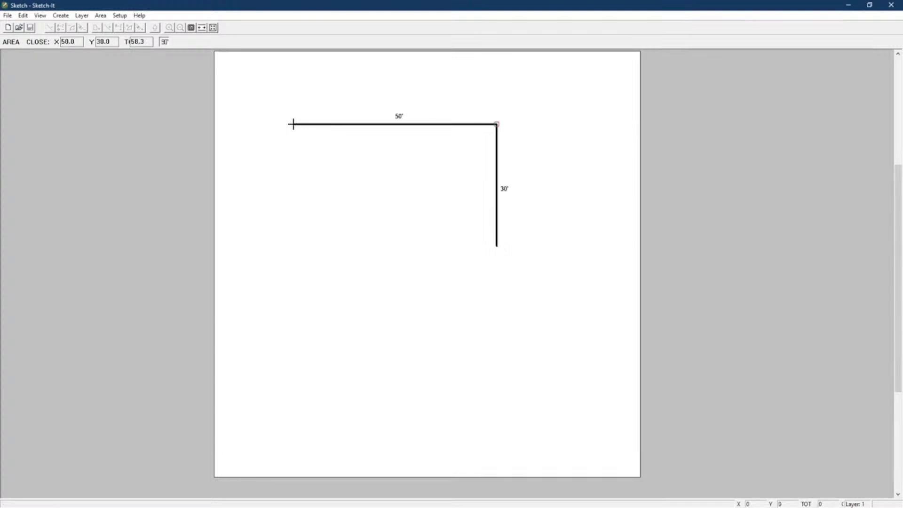
- Draw a 10' bottom wall leftward from the 30' right wall and extend a 20' line further left for the arc
{"action": "type", "text": "10'"}
{"action": "key", "text": "Left"}
{"action": "type", "text": "2"}
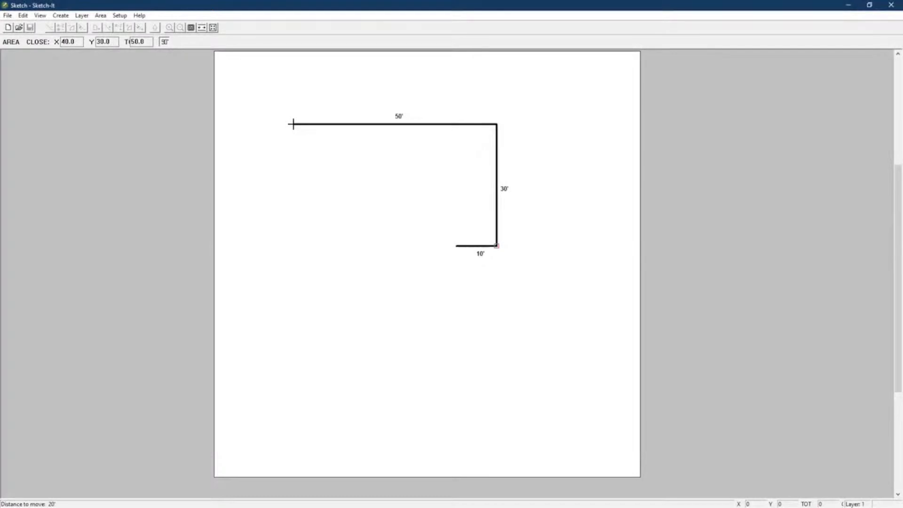
{"action": "key", "text": "Left"}
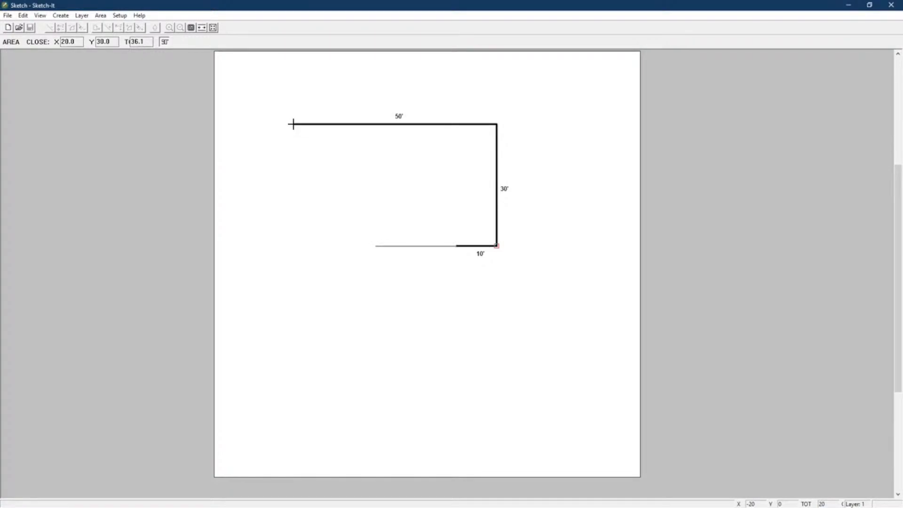
- Turn the 20' line into a left-direction arc with a chord length of 20 and an arc height of 5
{"action": "key", "text": "a"}
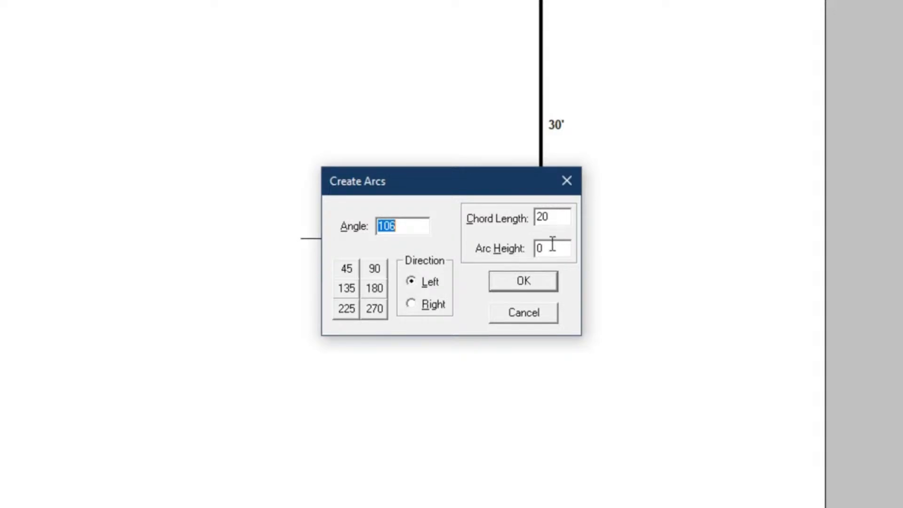
{"action": "left_click_drag", "start_coordinate": [551, 247], "coordinate": [513, 249]}
{"action": "type", "text": "5"}
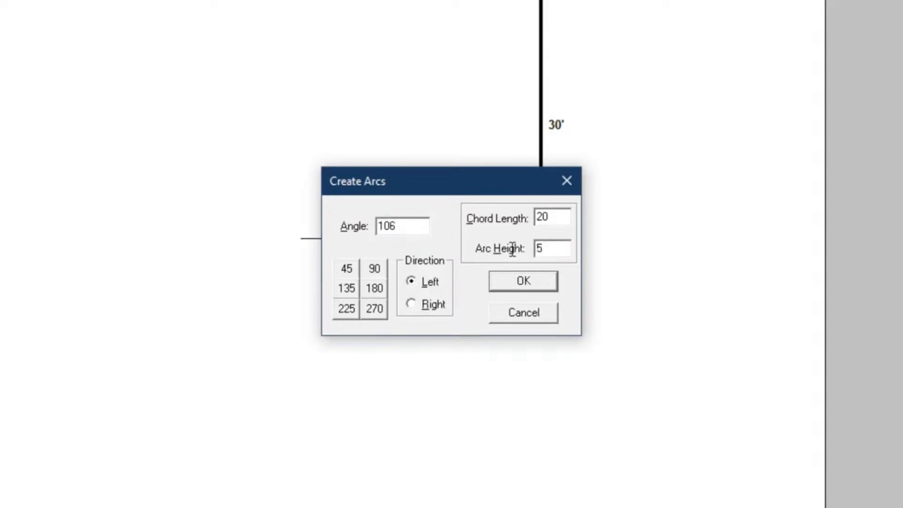
{"action": "left_click", "coordinate": [507, 278]}
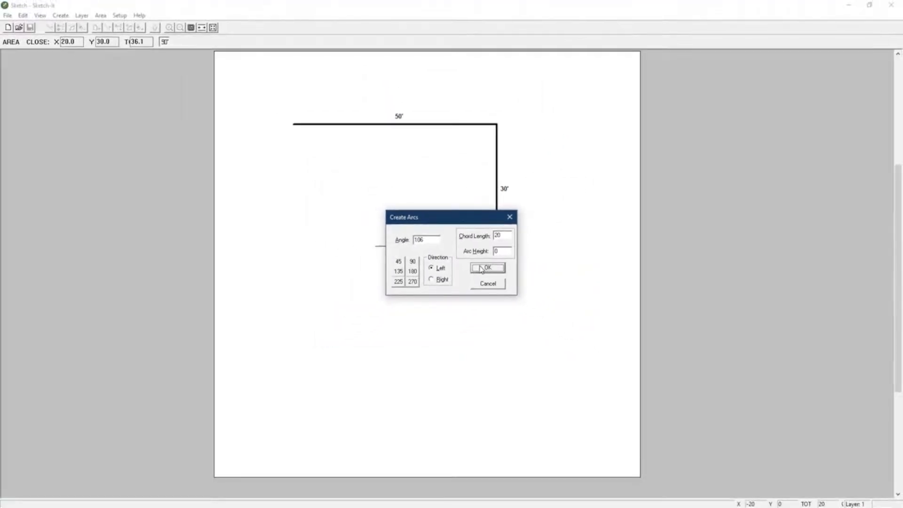
{"action": "left_click", "coordinate": [481, 268]}
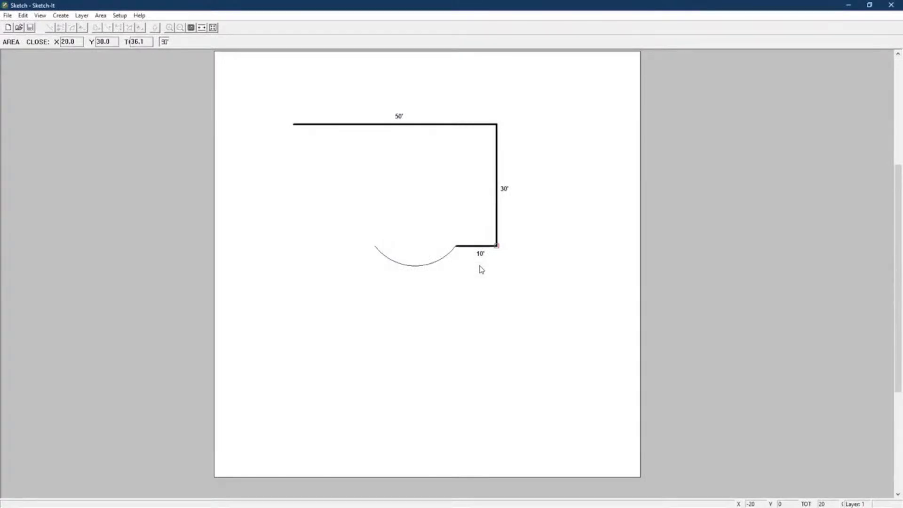
{"action": "key", "text": "Return"}
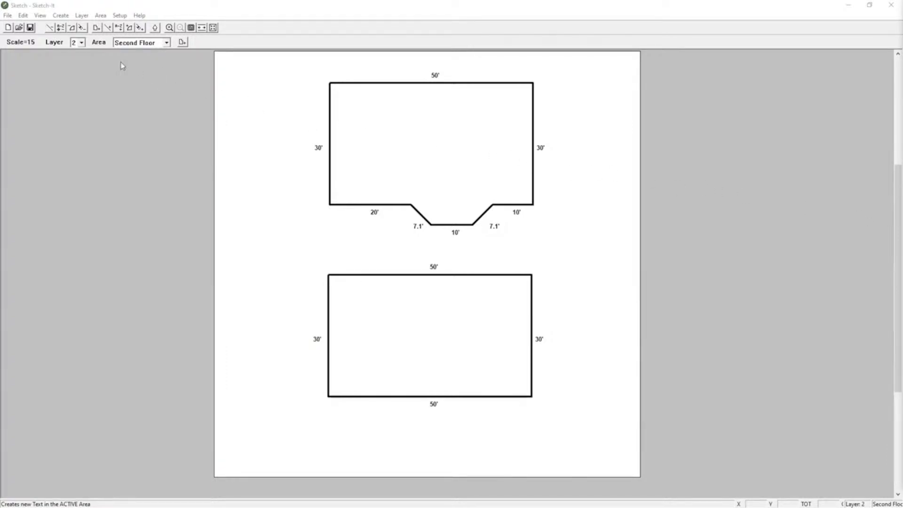
- Make layer 1 with the First Floor area active
{"action": "left_click", "coordinate": [83, 43]}
{"action": "left_click", "coordinate": [79, 55]}
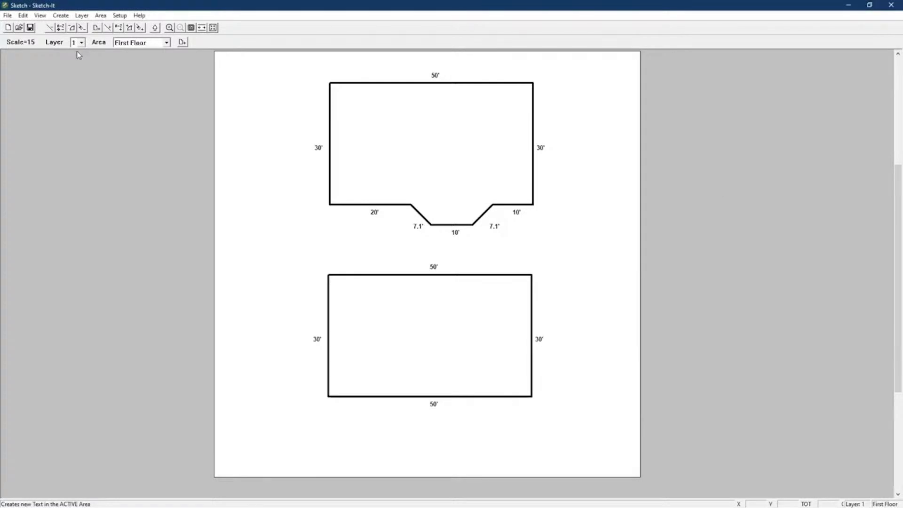
{"action": "left_click", "coordinate": [63, 16]}
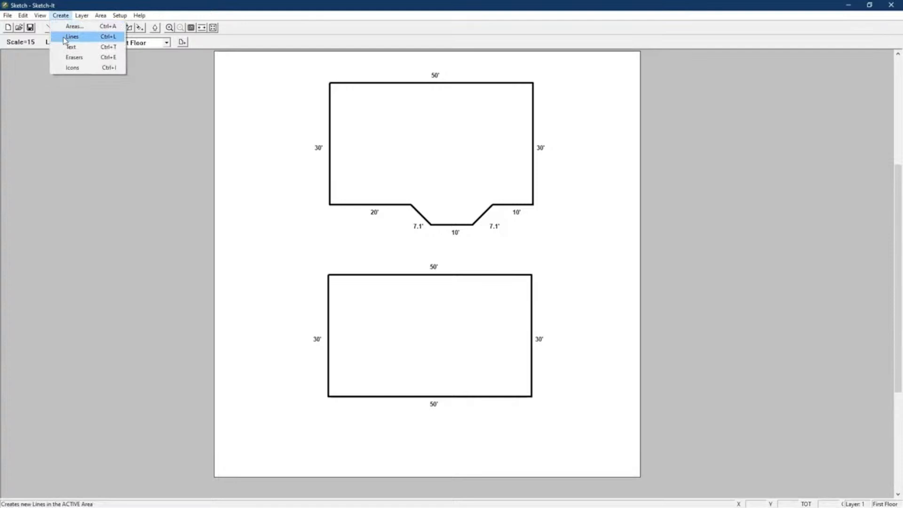
{"action": "left_click", "coordinate": [31, 68]}
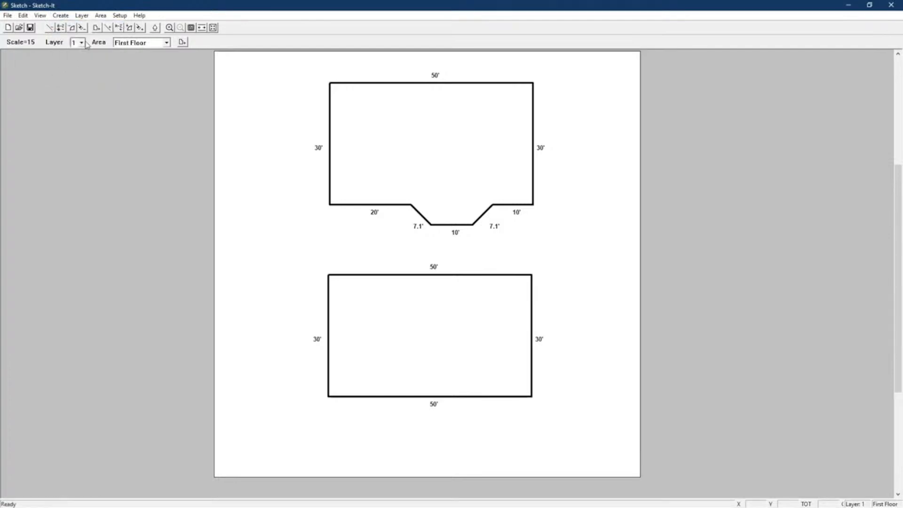
- Draw interior room lines from a point 20' along the First Floor's top wall, 10' down and 20' left to the outer wall
{"action": "left_click", "coordinate": [108, 29]}
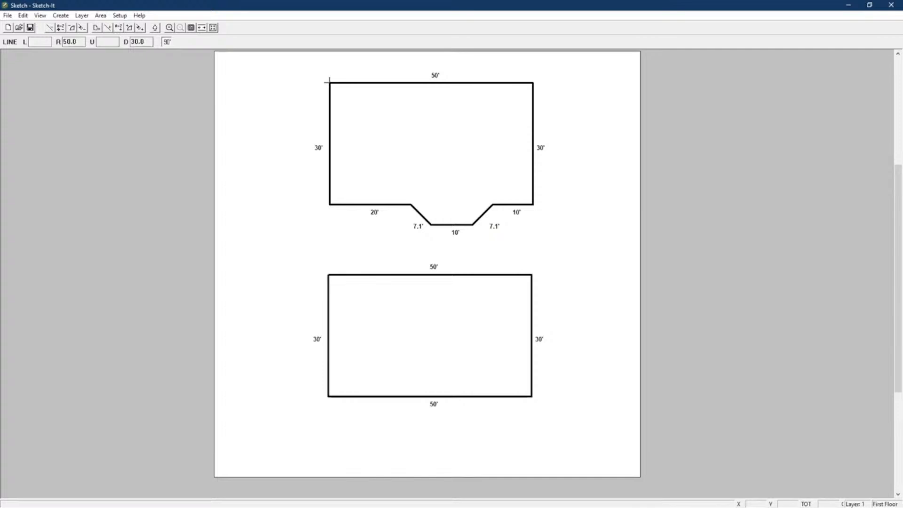
{"action": "type", "text": "20"}
{"action": "key", "text": "Return"}
{"action": "left_click", "coordinate": [412, 83]}
{"action": "type", "text": "1"}
{"action": "key", "text": "Down"}
{"action": "key", "text": "Return"}
{"action": "type", "text": "2"}
{"action": "key", "text": "Left"}
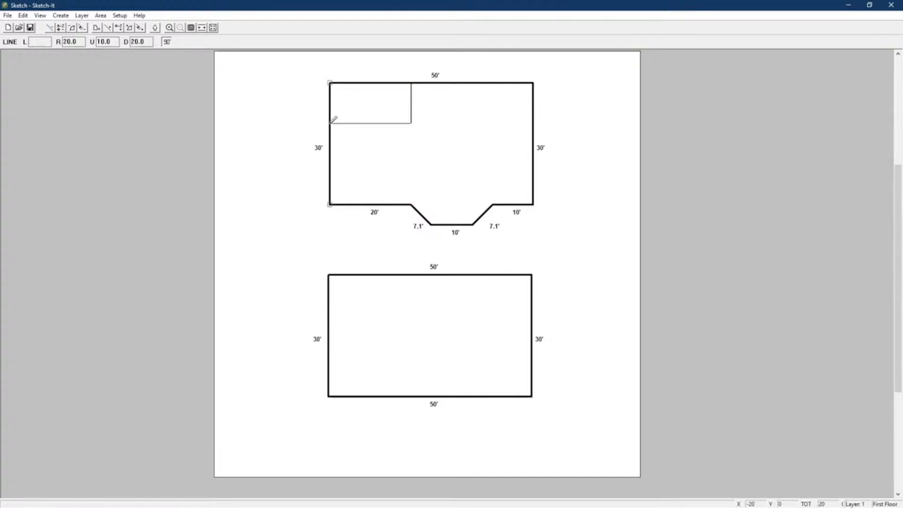
{"action": "key", "text": "Return"}
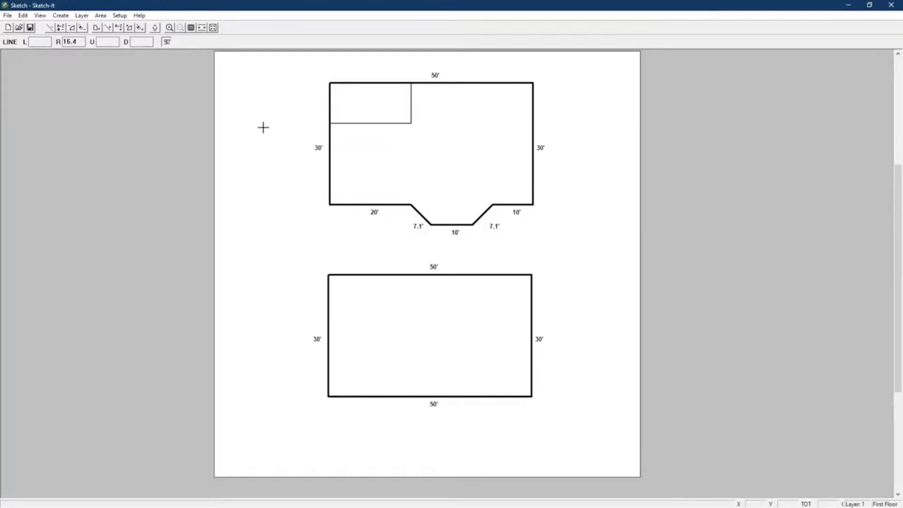
{"action": "key", "text": "Escape"}
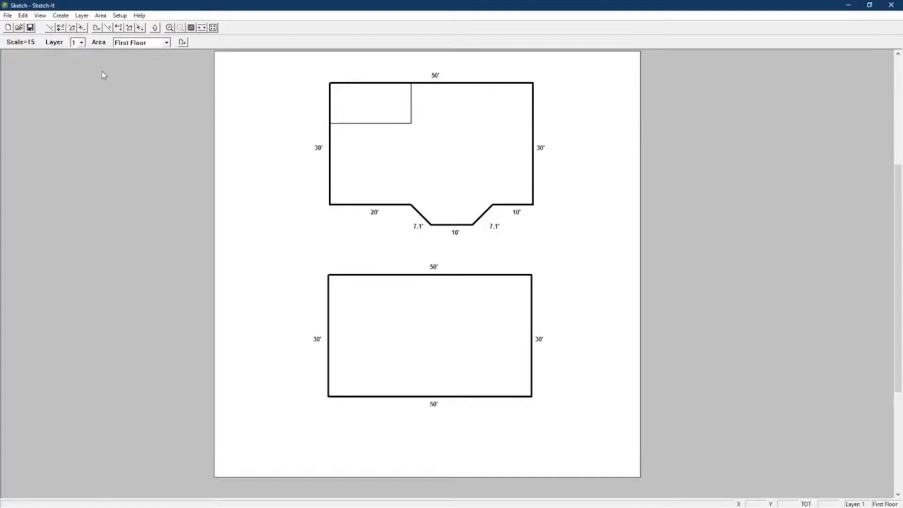
- Place a Door (Left) icon with a width of 3 on the bottom wall of the interior room
{"action": "left_click", "coordinate": [60, 15]}
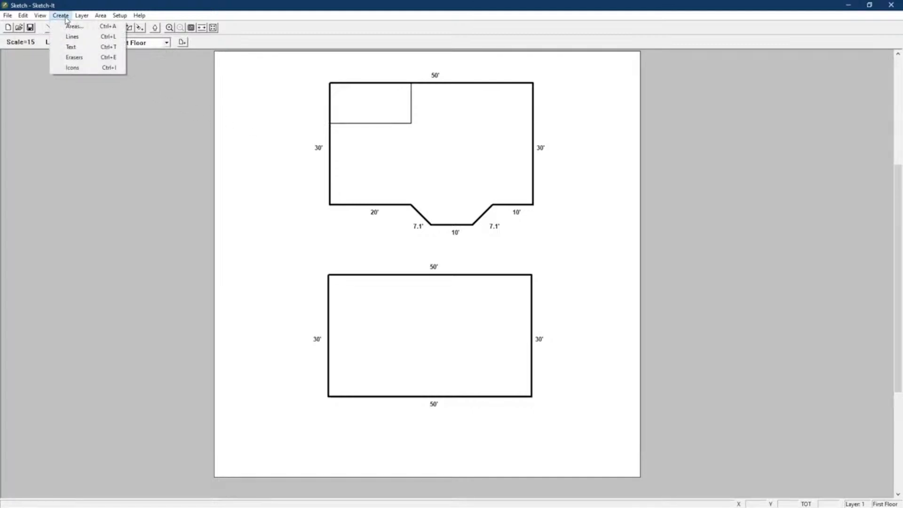
{"action": "left_click", "coordinate": [65, 69]}
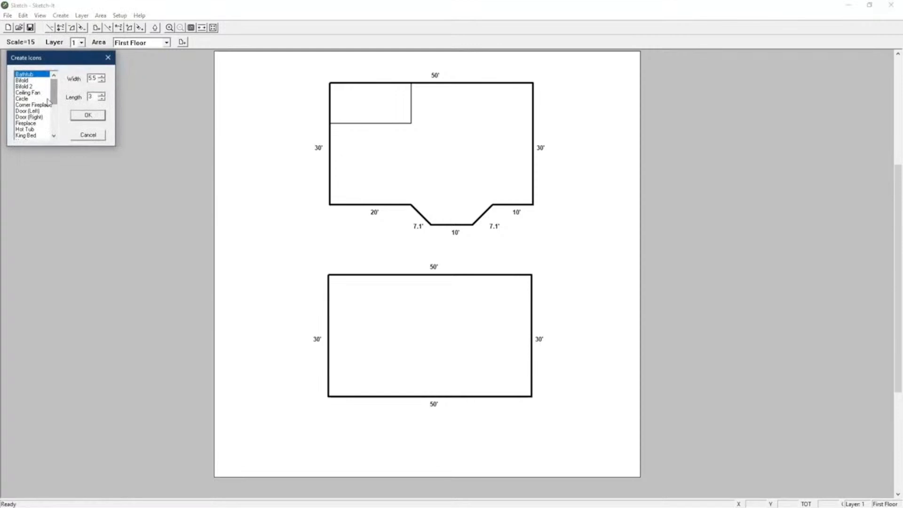
{"action": "left_click", "coordinate": [31, 111]}
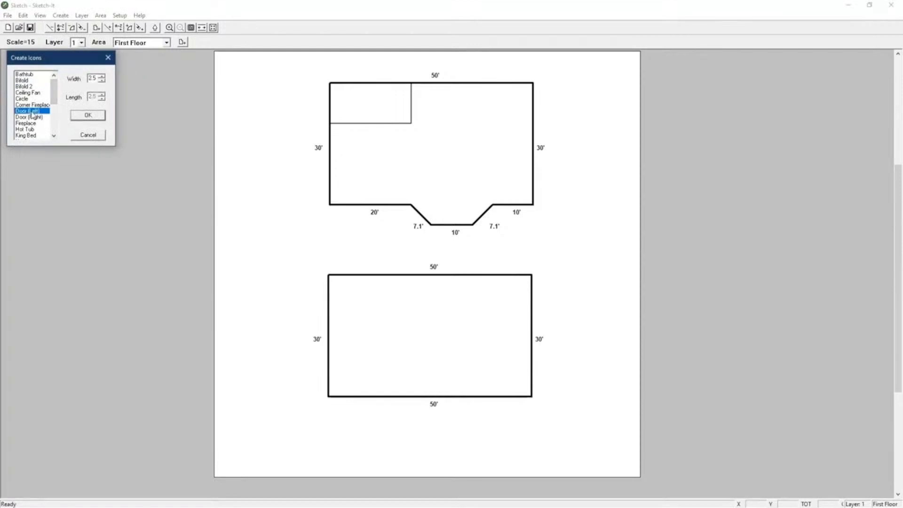
{"action": "left_click", "coordinate": [102, 76]}
{"action": "left_click", "coordinate": [88, 116]}
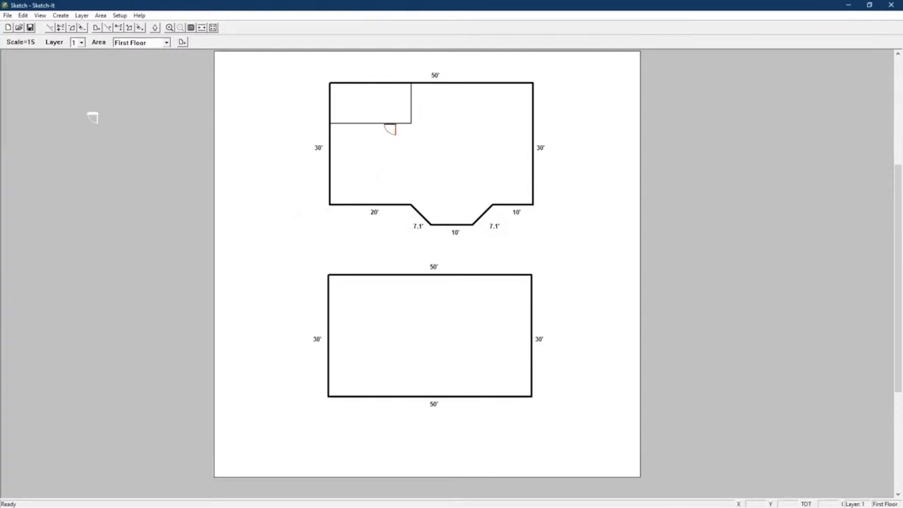
{"action": "left_click", "coordinate": [390, 128]}
{"action": "double_click", "coordinate": [386, 128]}
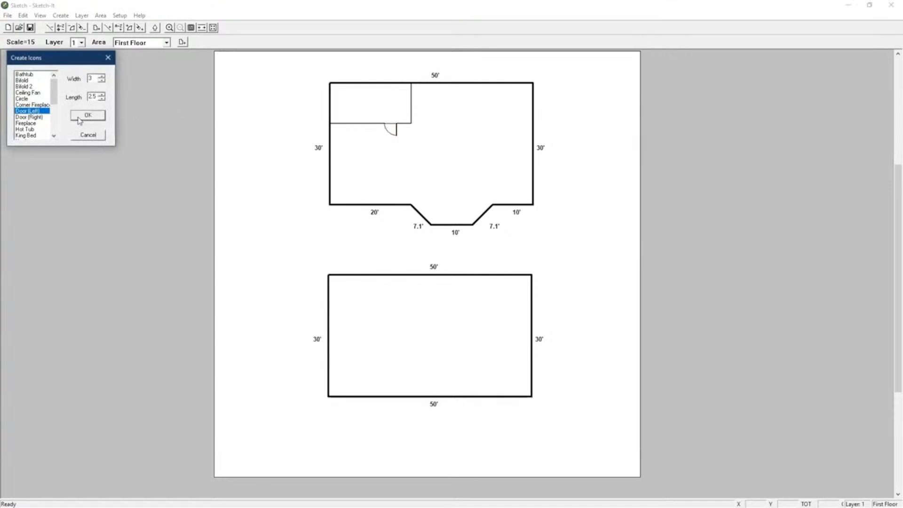
{"action": "left_click", "coordinate": [89, 135]}
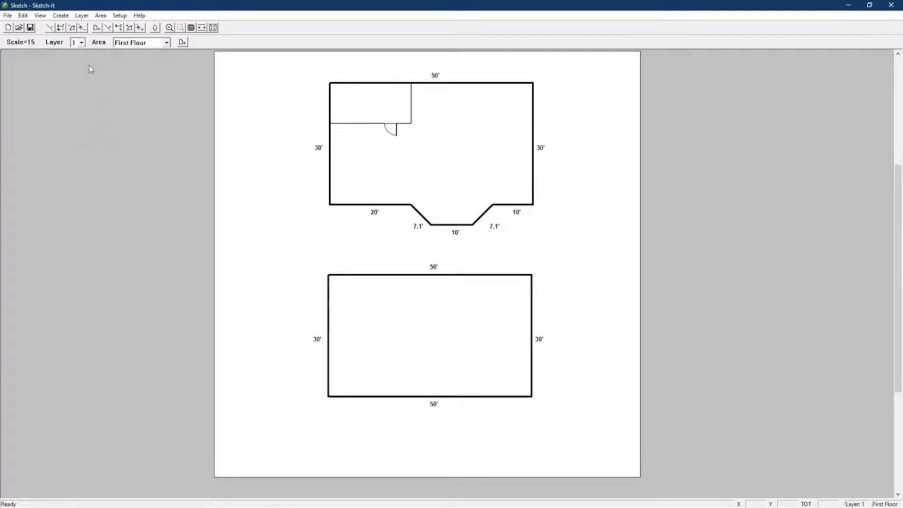
- Move the First Floor area slightly down on the page
{"action": "left_click", "coordinate": [100, 15]}
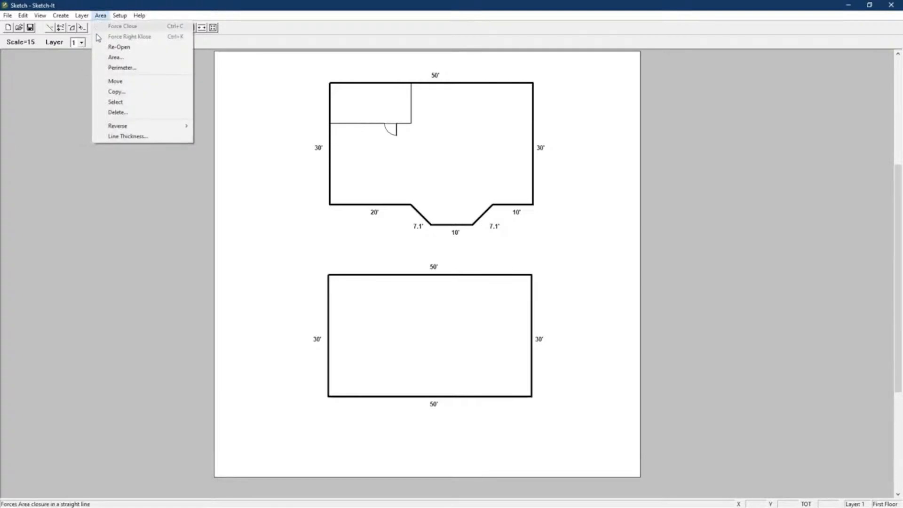
{"action": "left_click", "coordinate": [115, 81]}
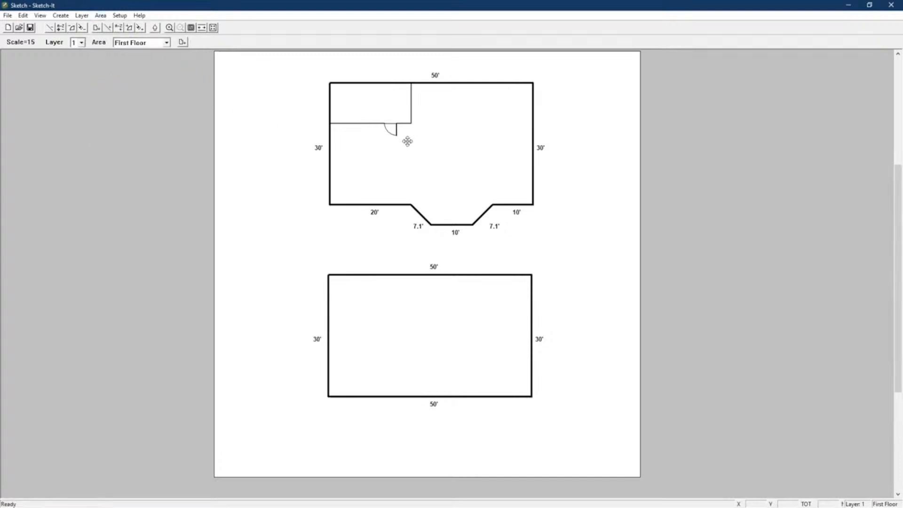
{"action": "left_click_drag", "start_coordinate": [424, 146], "coordinate": [426, 154]}
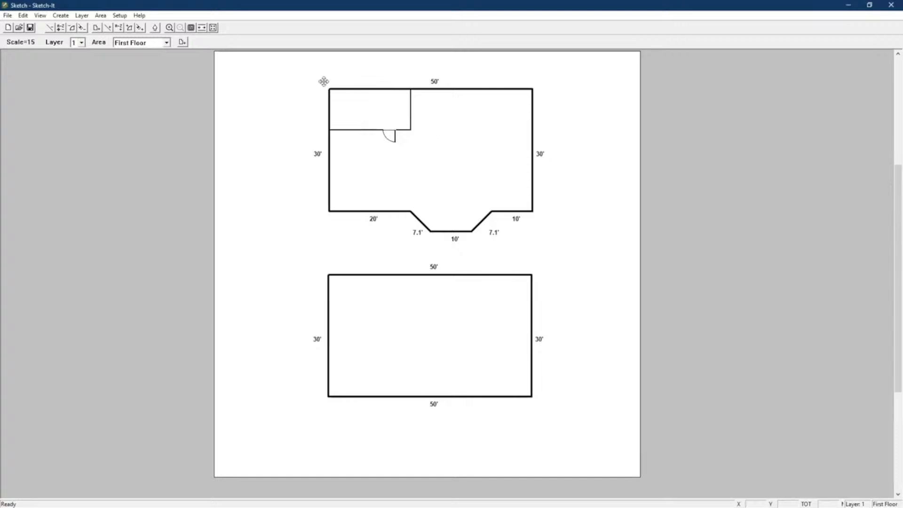
{"action": "left_click", "coordinate": [213, 28]}
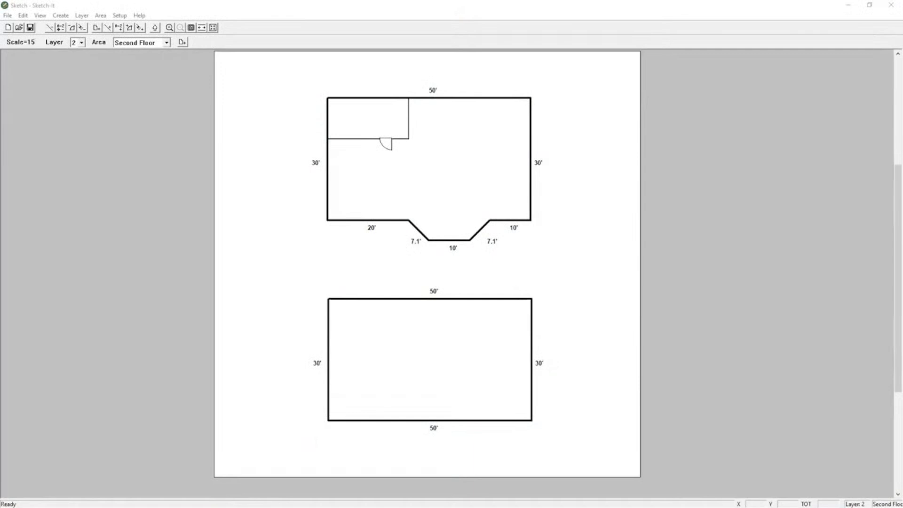
- Save the sketch as 20072203.skt in the SMSData folder and close Sketch-It to return to the appraisal report
{"action": "left_click", "coordinate": [7, 17]}
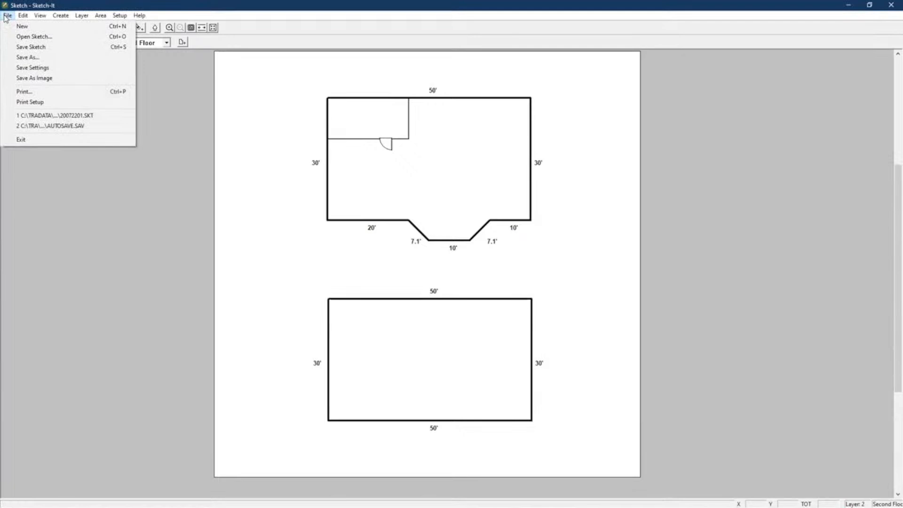
{"action": "left_click", "coordinate": [19, 47]}
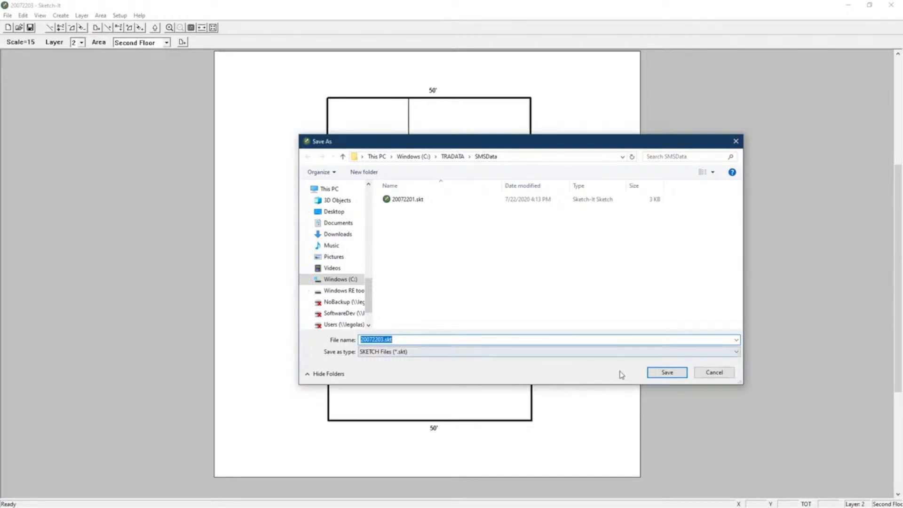
{"action": "left_click", "coordinate": [665, 373]}
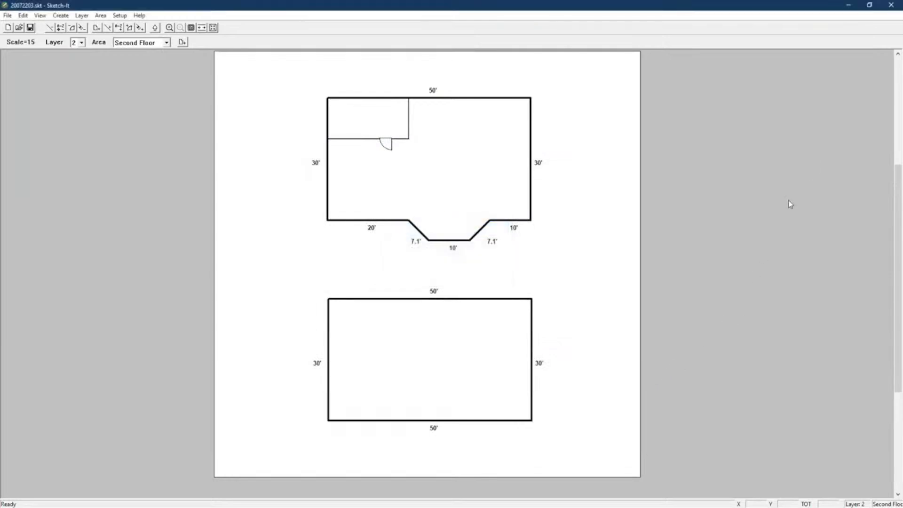
{"action": "left_click", "coordinate": [892, 5]}
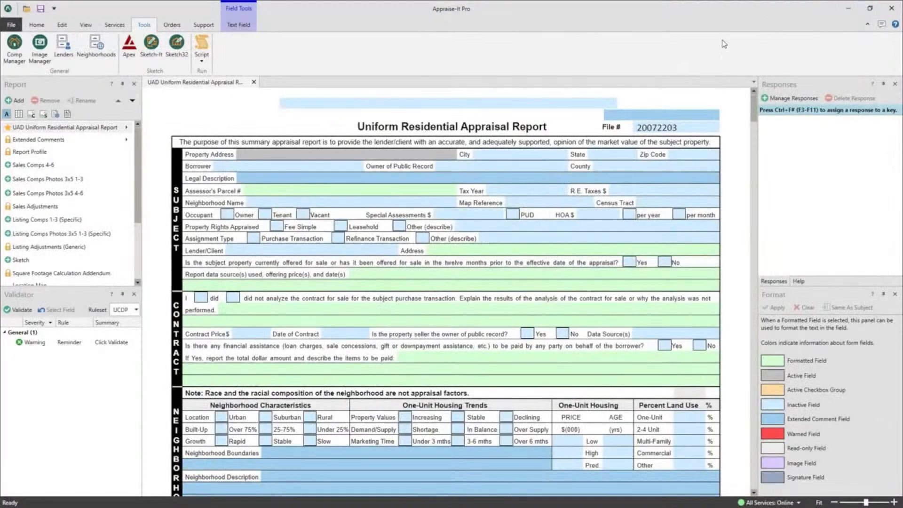
- Examine the report's Sketch page, Square Footage Calculation Addendum and the subject's gross living area in the sales comparison grid
{"action": "left_click", "coordinate": [27, 261]}
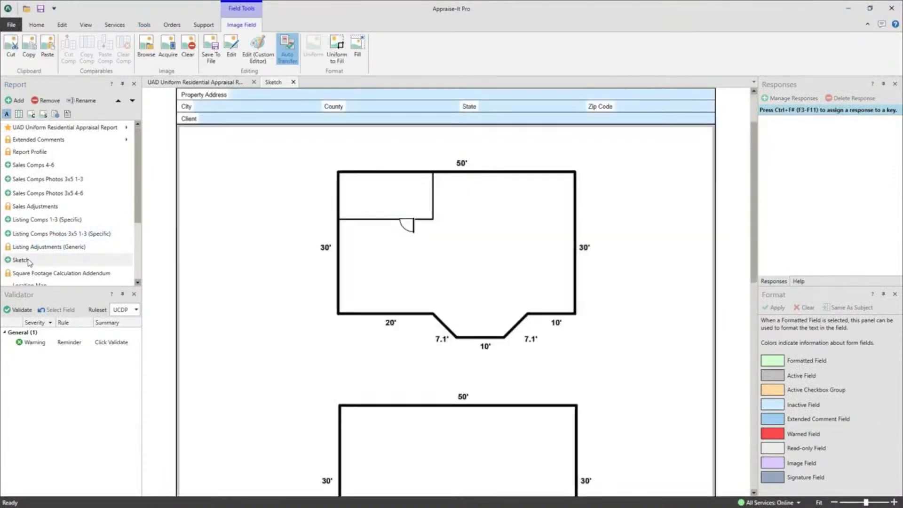
{"action": "left_click", "coordinate": [48, 275]}
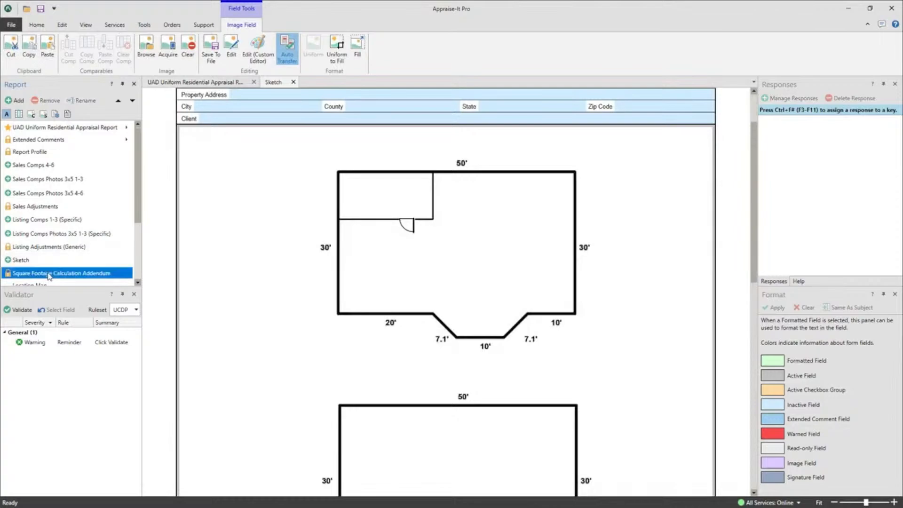
{"action": "left_click", "coordinate": [183, 83]}
{"action": "left_click_drag", "start_coordinate": [754, 111], "coordinate": [750, 190]}
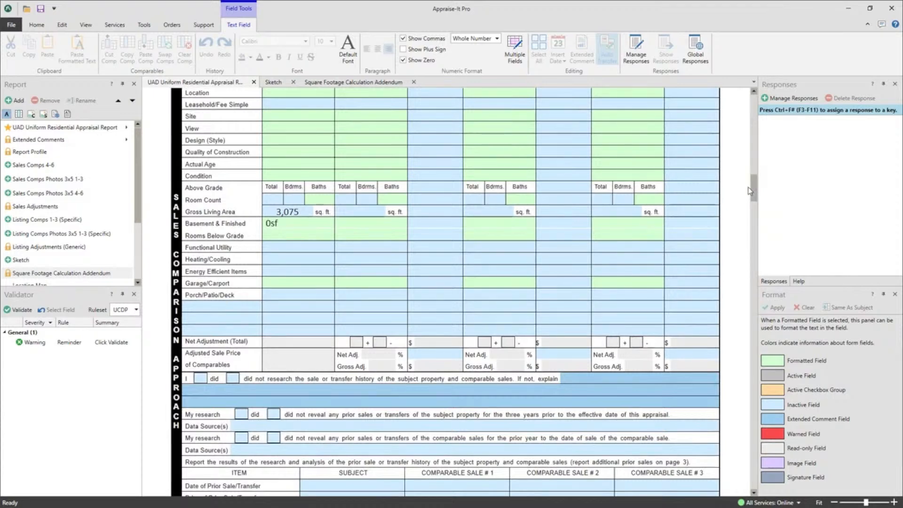
- Reopen the report's saved sketch in Sketch-It and show the file commands
{"action": "left_click", "coordinate": [147, 29]}
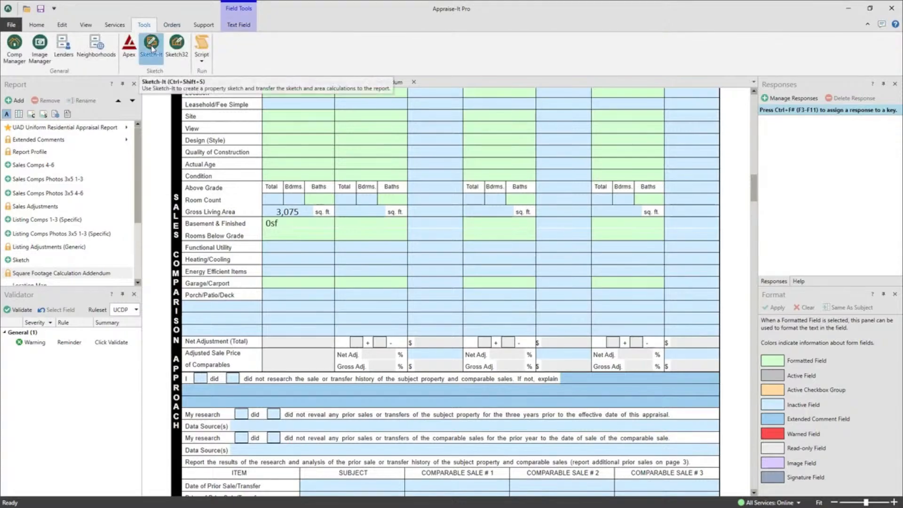
{"action": "left_click", "coordinate": [151, 47]}
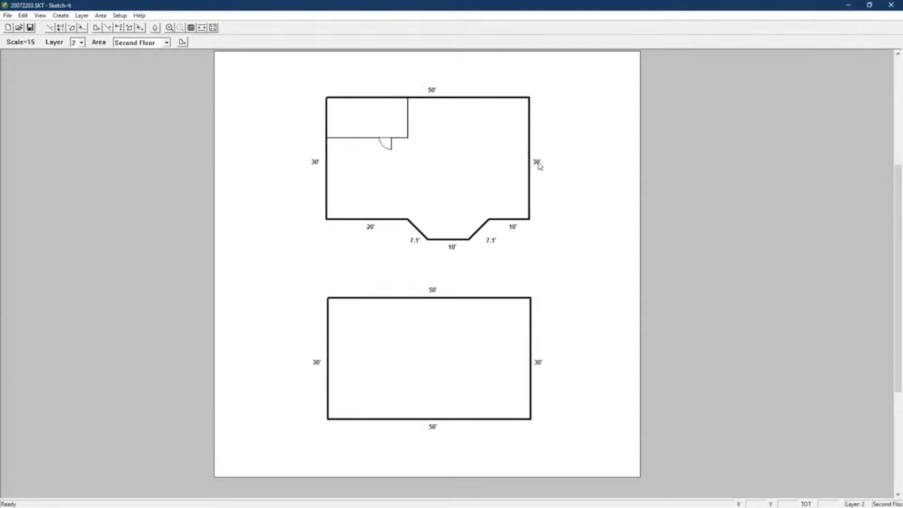
{"action": "left_click", "coordinate": [8, 16]}
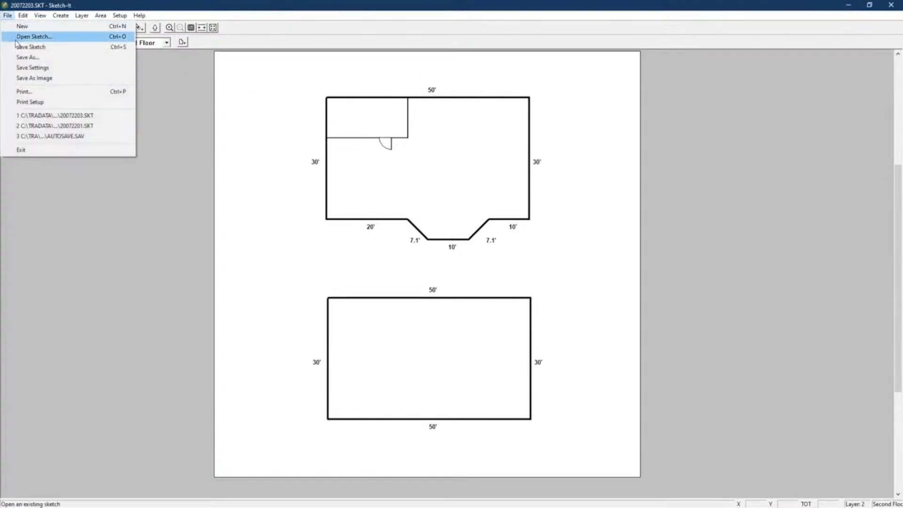